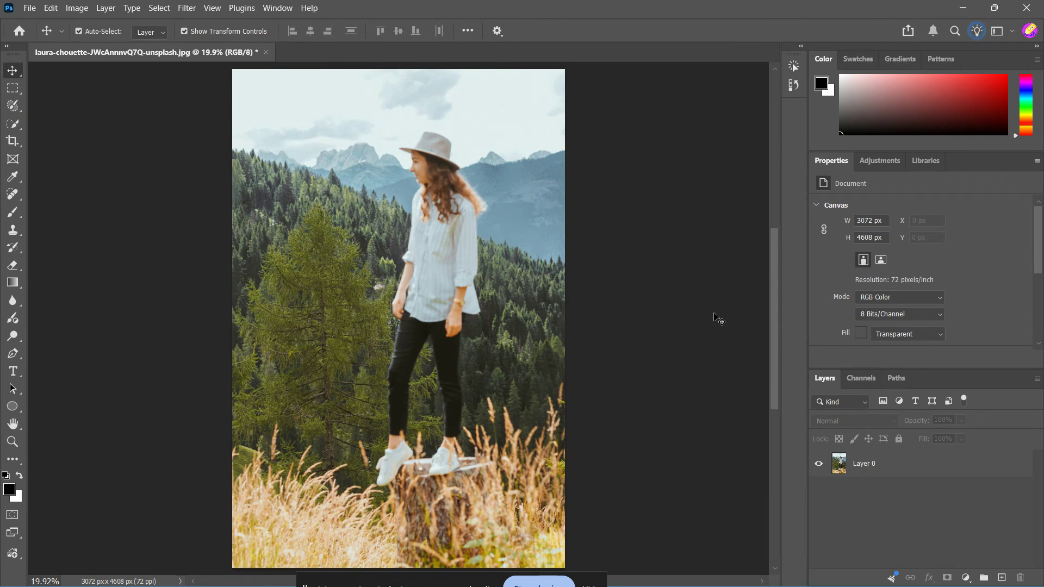
# Duplicate the photo layer and rename the copy "Subject".
pyautogui.click(911, 472)
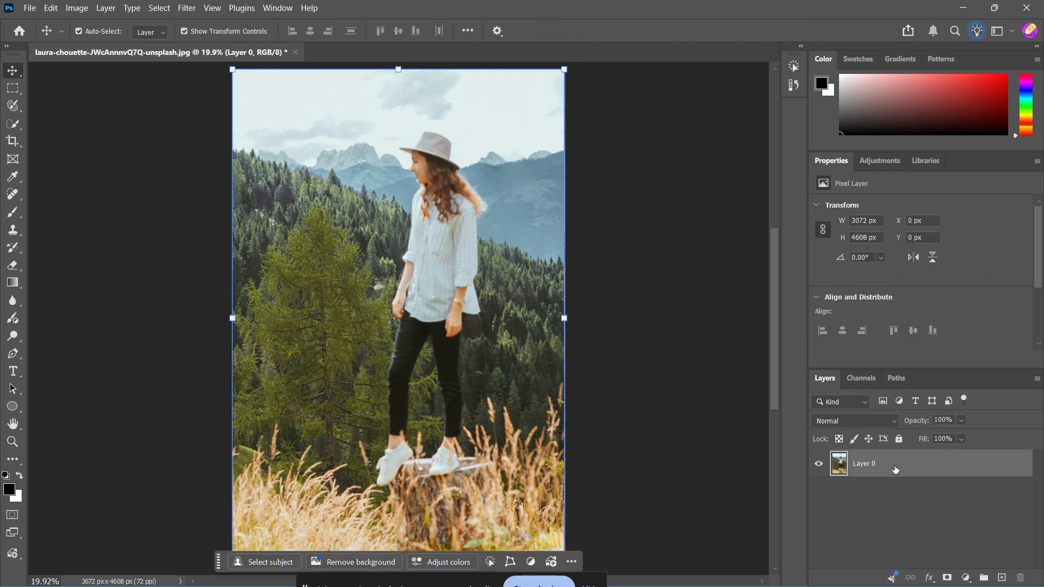
pyautogui.hotkey('ctrl', 'j')
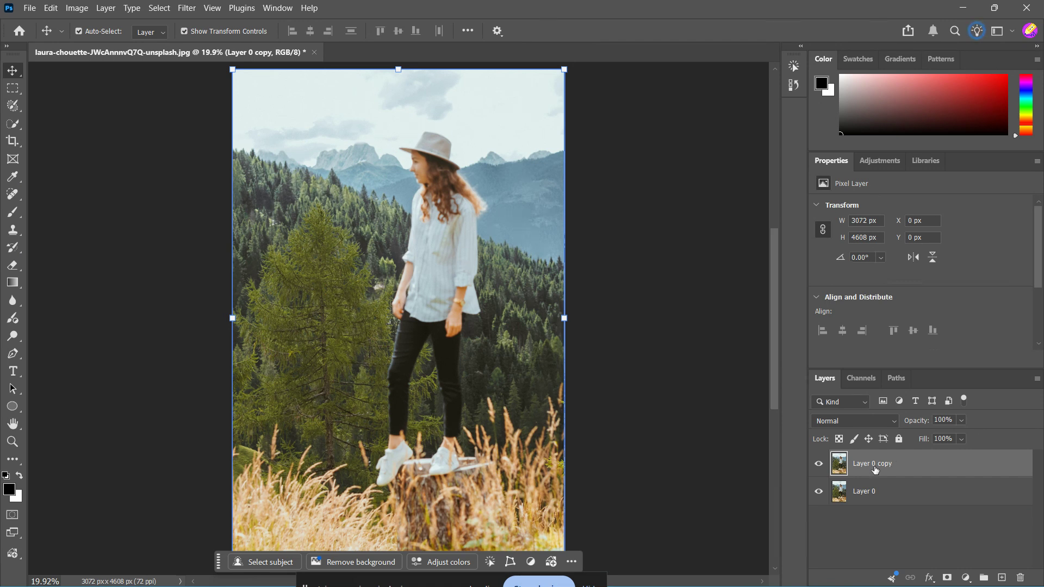
pyautogui.doubleClick(875, 470)
pyautogui.write('Subject')
# Rename the original photo layer beneath the Subject layer "BAckground".
pyautogui.click(881, 509)
pyautogui.click(868, 497)
pyautogui.doubleClick(868, 497)
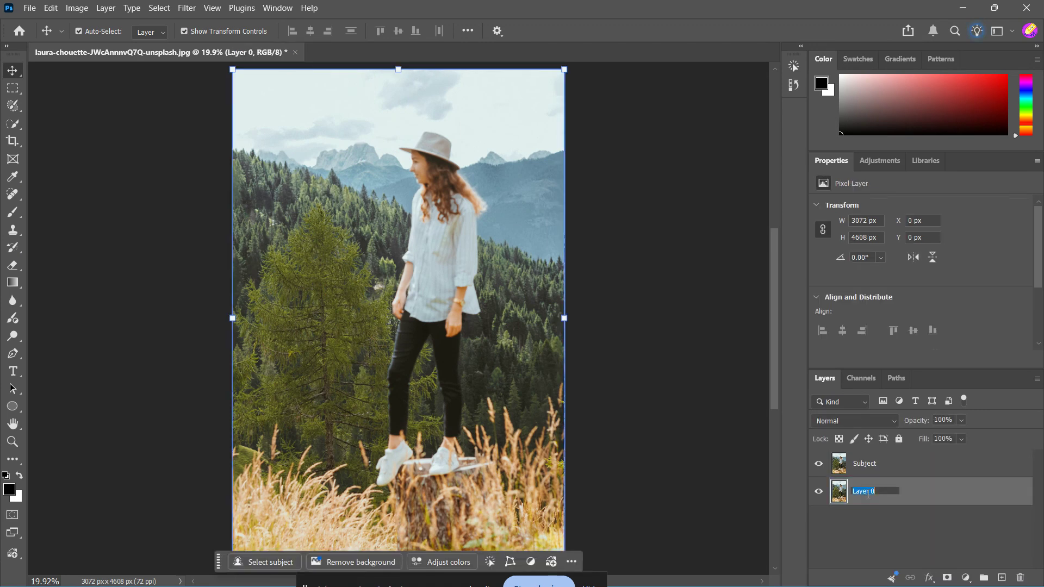
pyautogui.write('BAckground')
pyautogui.click(864, 531)
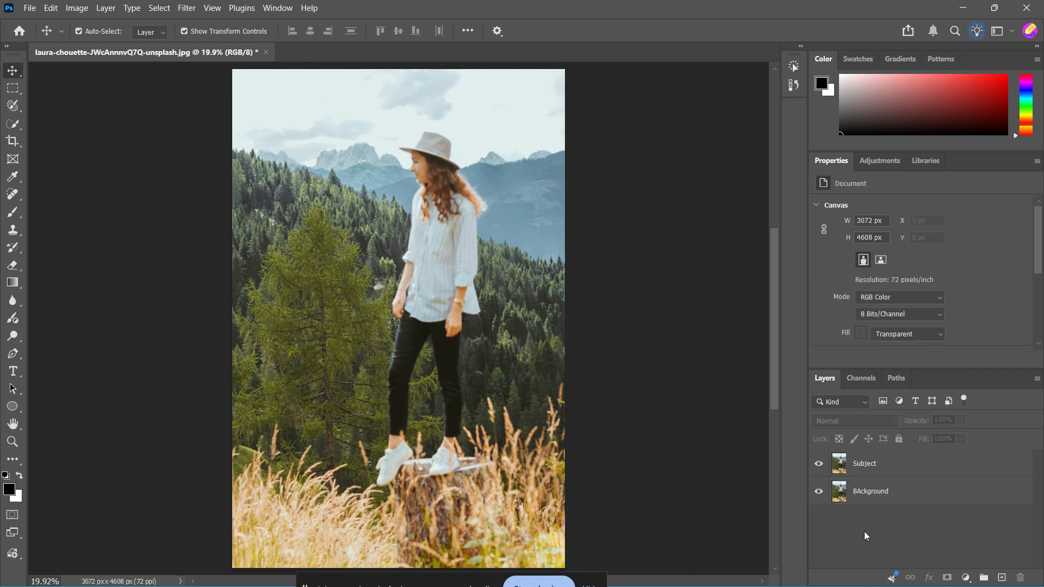
# Hide the Subject layer and select the woman on the BAckground layer with the automatic subject selection.
pyautogui.click(870, 496)
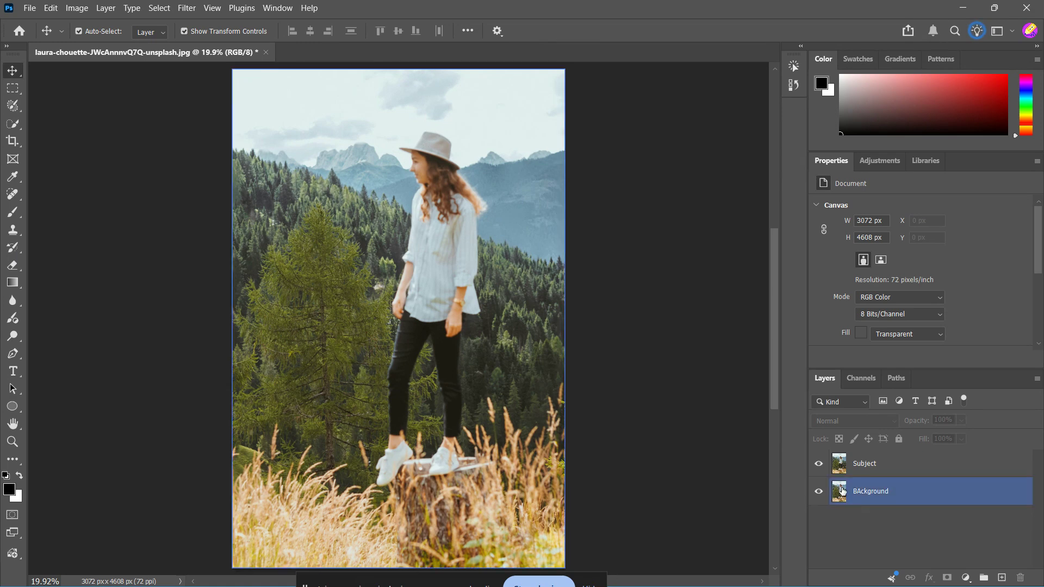
pyautogui.click(840, 468)
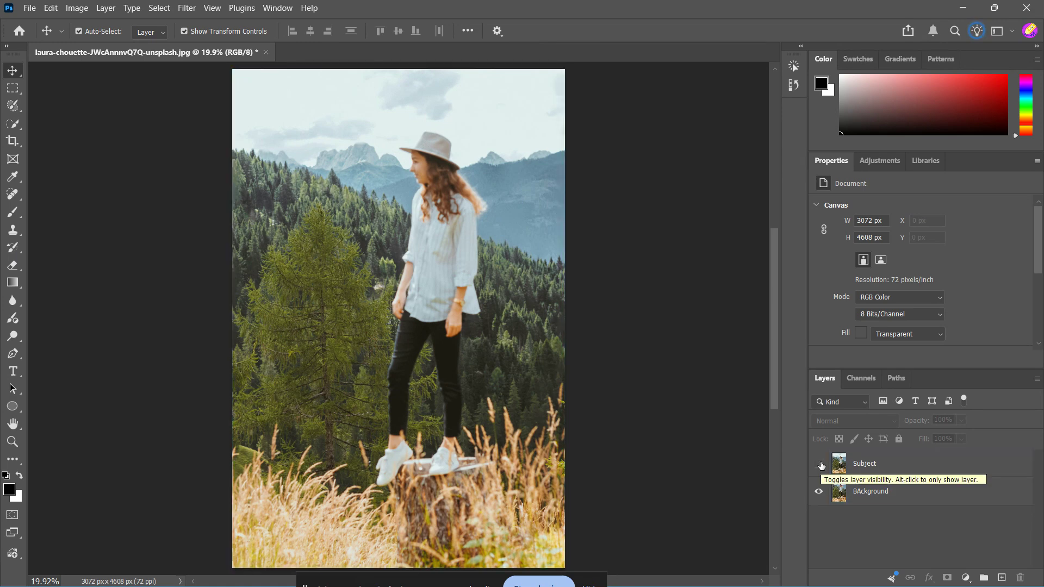
pyautogui.click(887, 495)
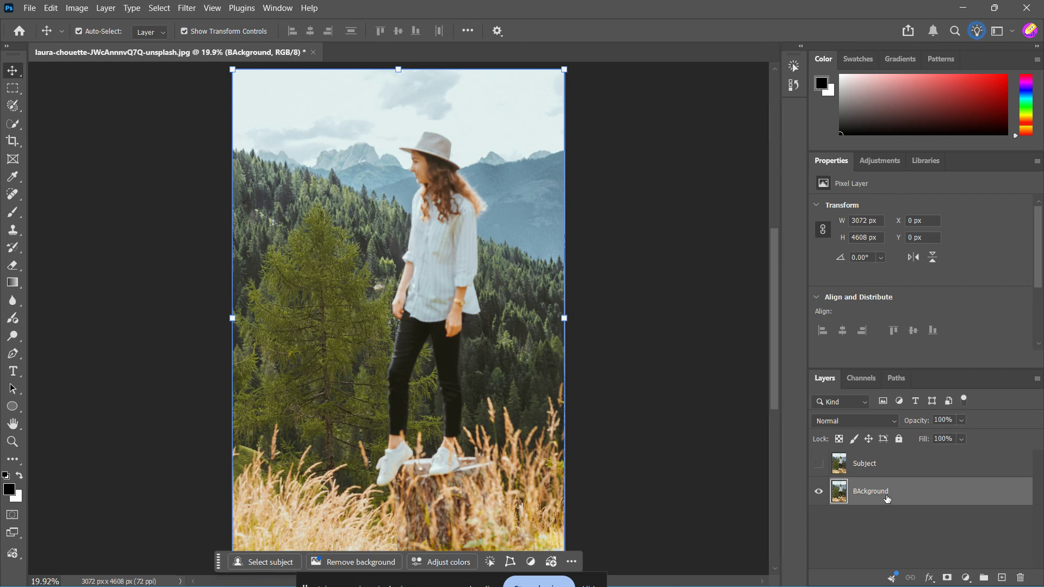
pyautogui.click(161, 8)
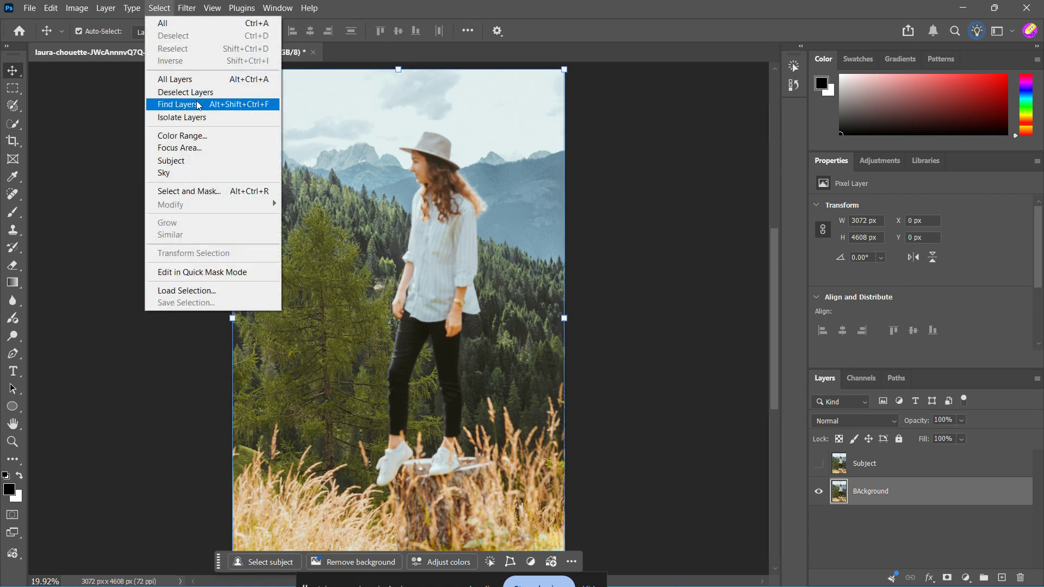
pyautogui.click(210, 161)
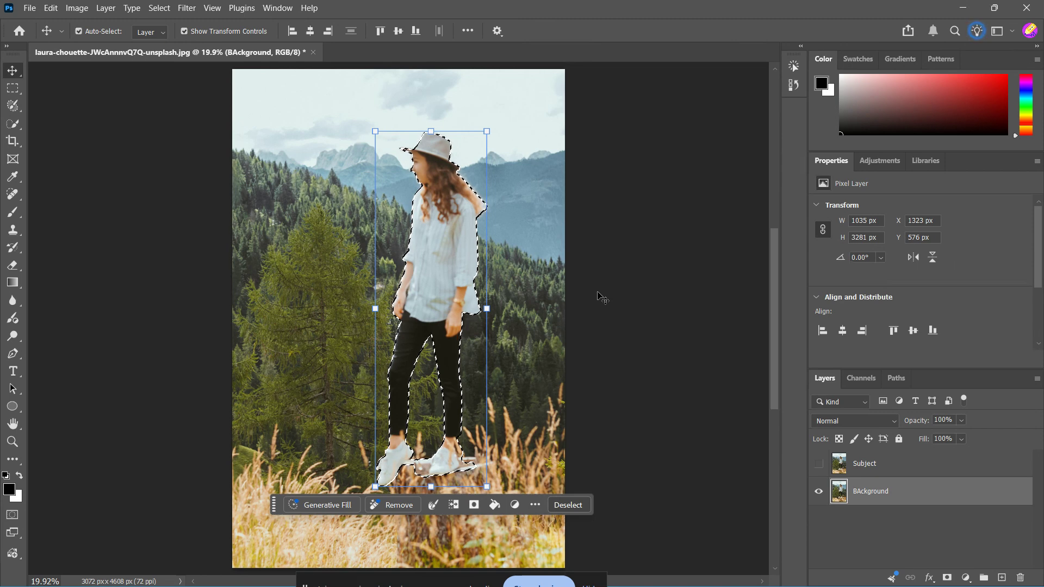
# Replace the selected woman on the BAckground layer with a Content-Aware fill and clear the selection.
pyautogui.hotkey('shift', 'BackSpace')
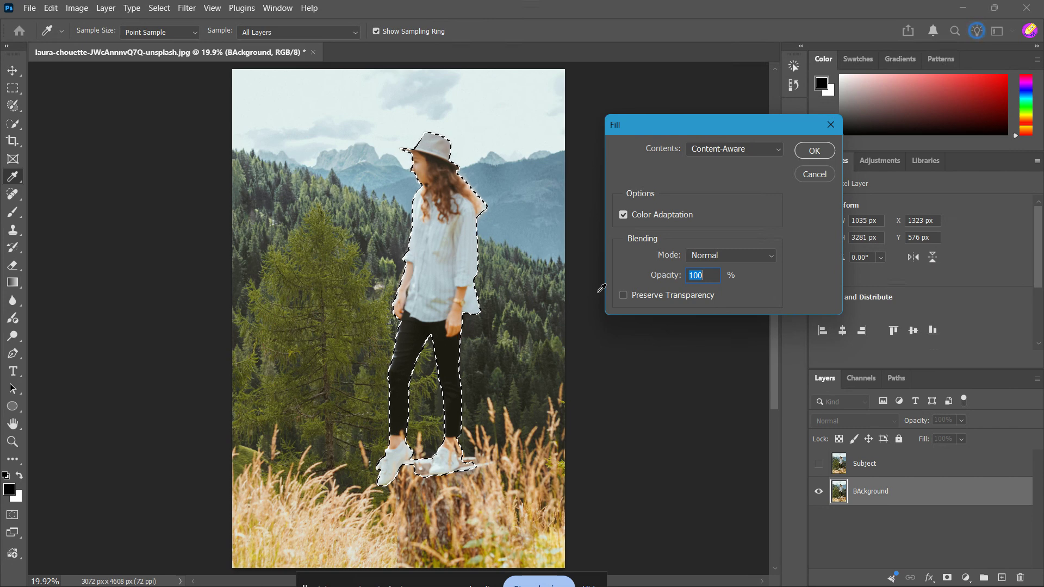
pyautogui.click(762, 153)
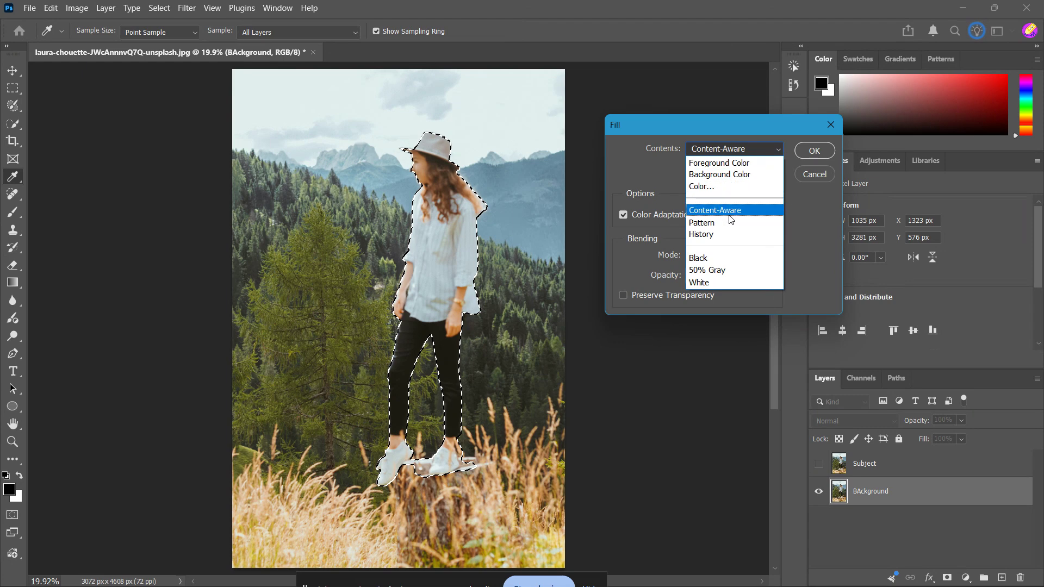
pyautogui.click(750, 210)
pyautogui.click(810, 152)
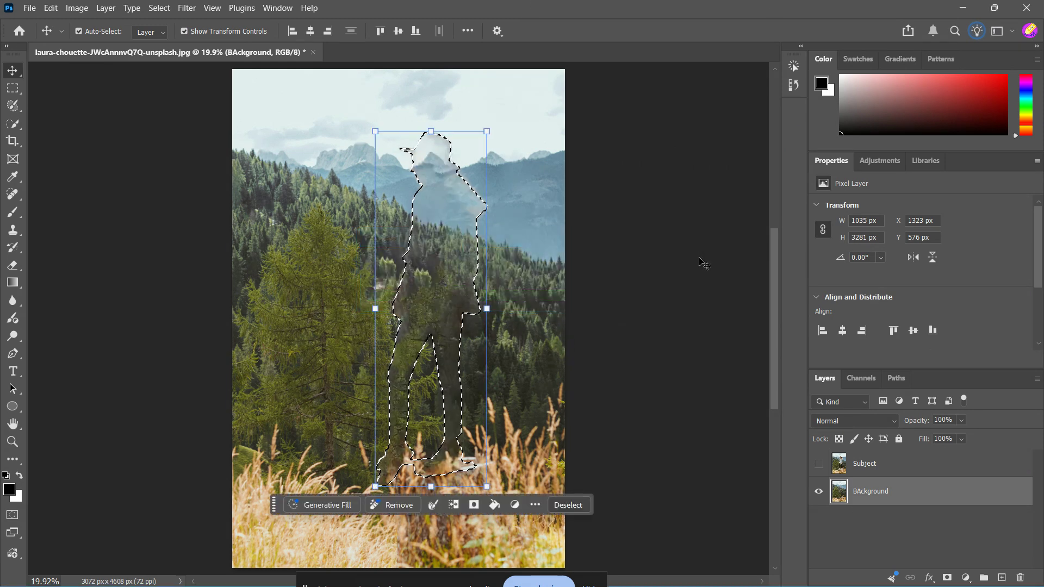
pyautogui.click(611, 299)
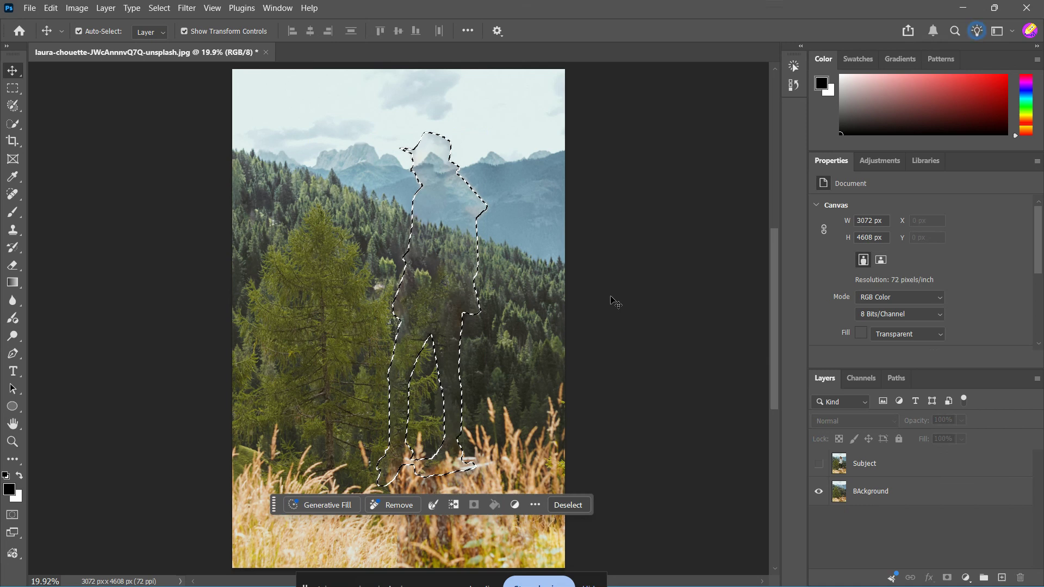
pyautogui.hotkey('ctrl', 'd')
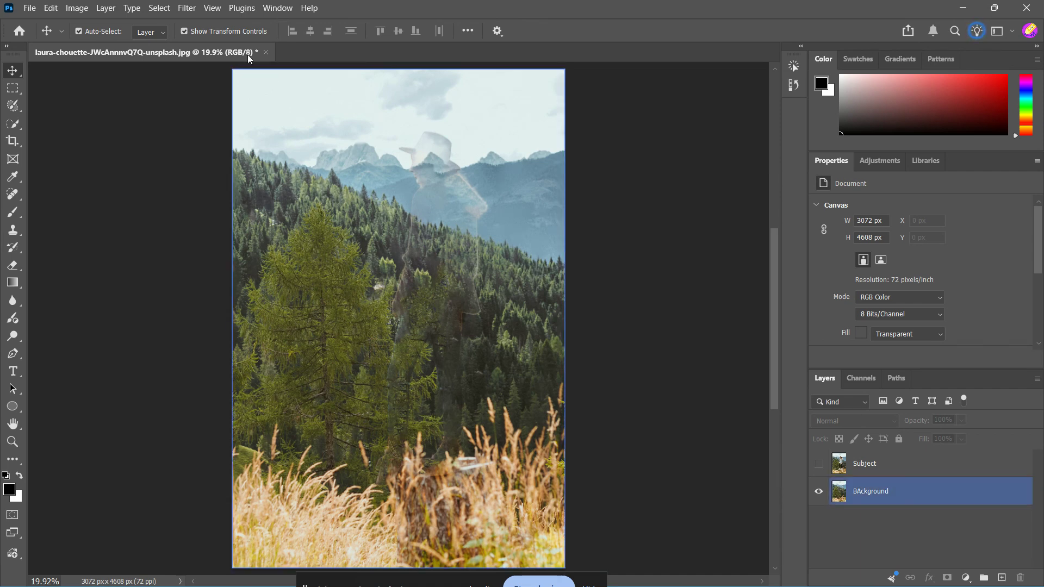
# Start a Field Blur on the BAckground layer and move its 15 px blur pin up the forested slope.
pyautogui.click(186, 9)
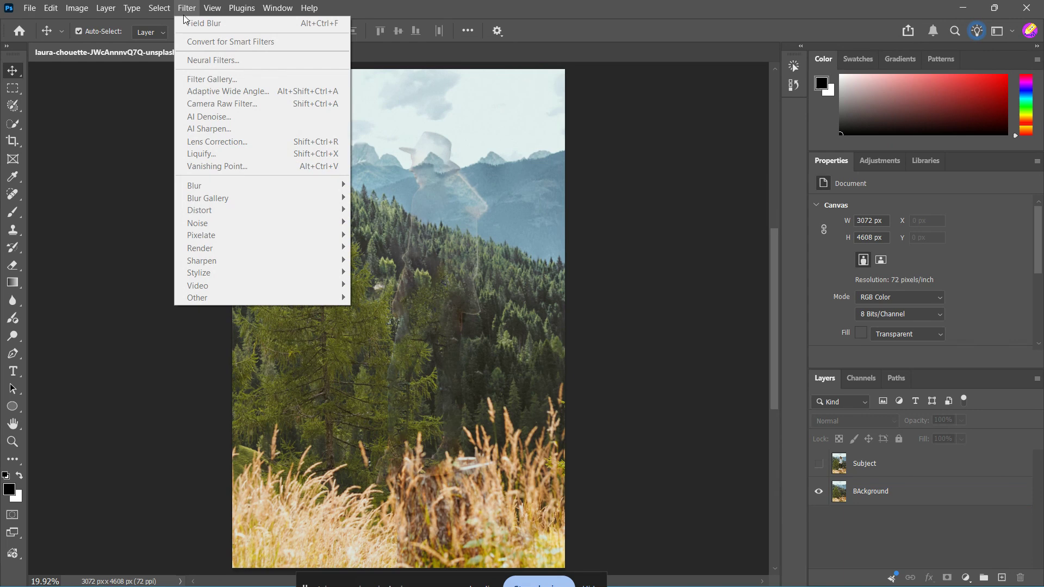
pyautogui.click(888, 493)
pyautogui.click(185, 8)
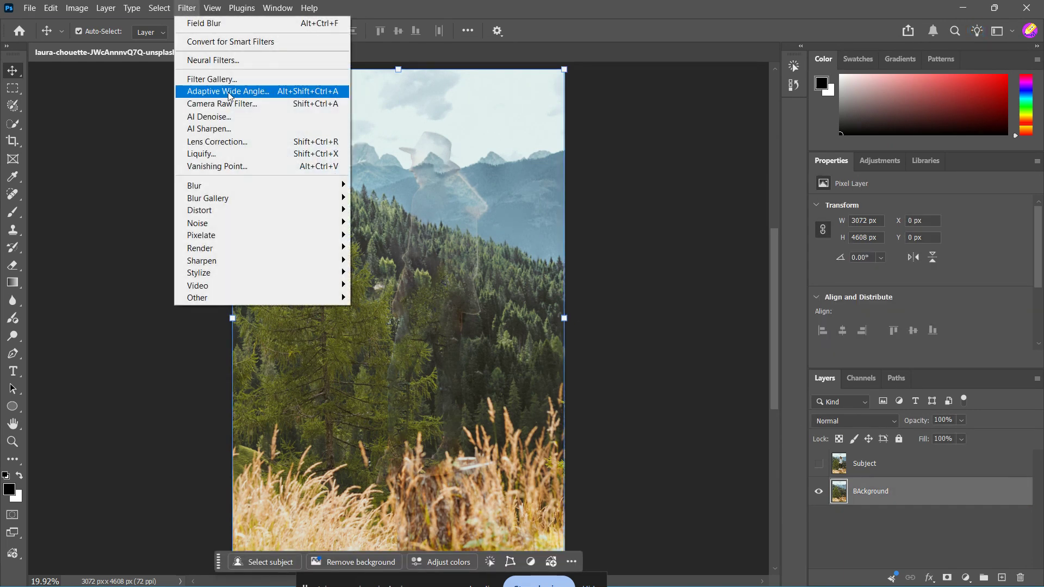
pyautogui.moveTo(295, 199)
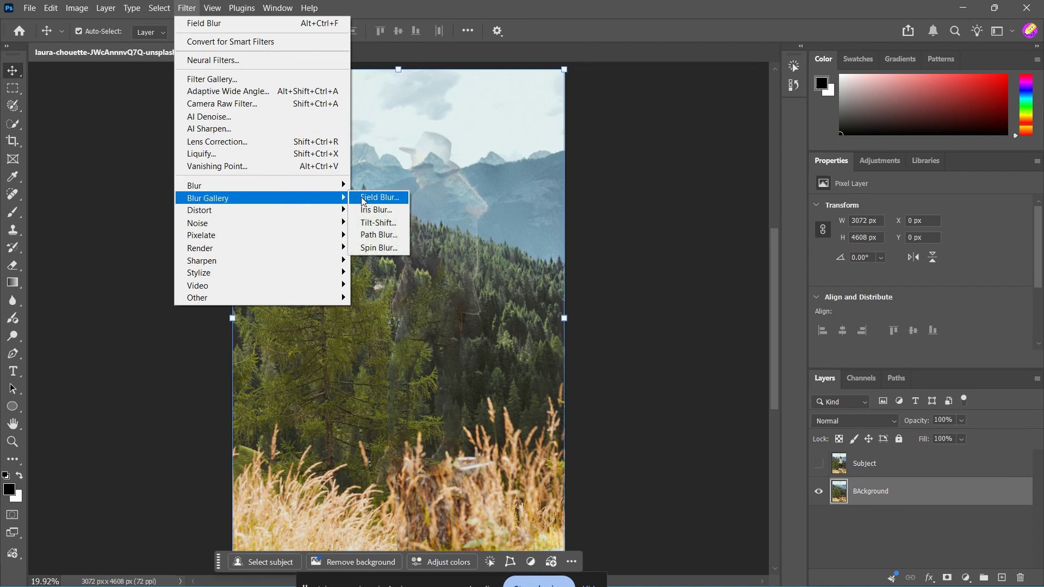
pyautogui.click(379, 197)
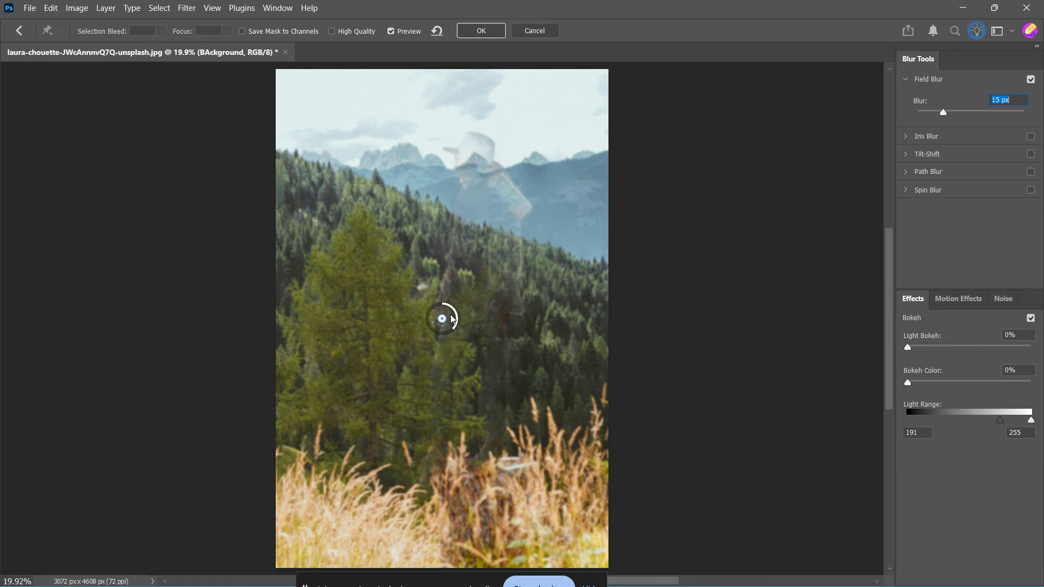
pyautogui.moveTo(451, 317); pyautogui.dragTo(450, 273)
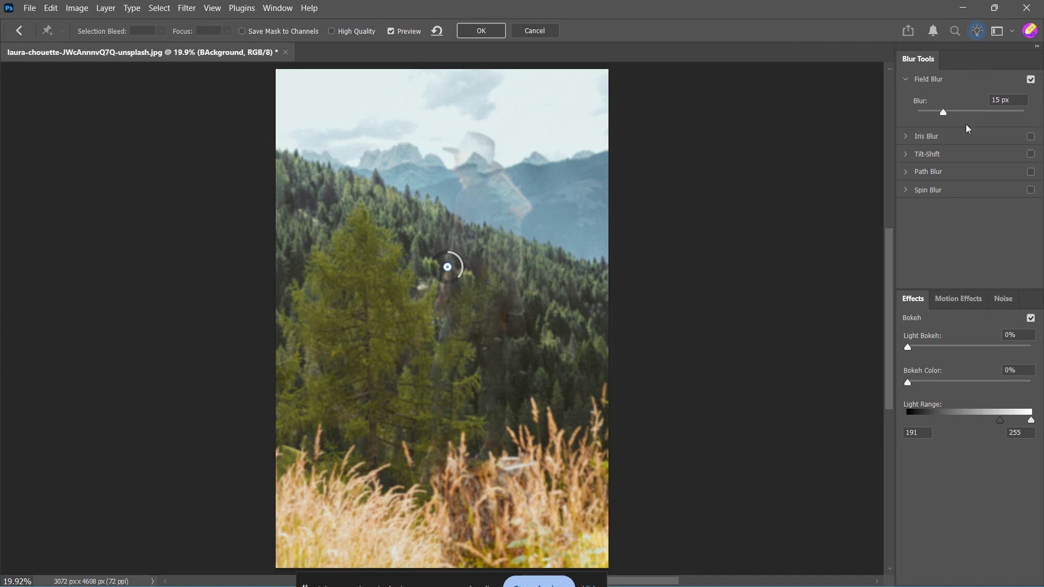
pyautogui.moveTo(944, 115)
pyautogui.mouseDown()
pyautogui.moveTo(960, 122)
pyautogui.moveTo(946, 122)
pyautogui.mouseUp()
# Add a second blur pin in the foreground grass and set its blur to 0 px.
pyautogui.click(440, 522)
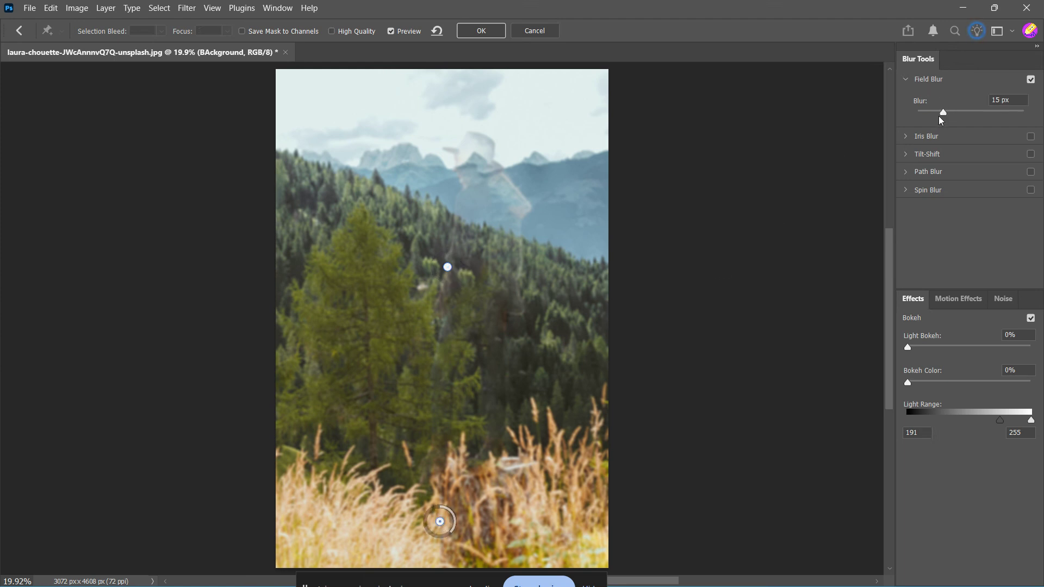
pyautogui.moveTo(943, 112); pyautogui.dragTo(916, 114)
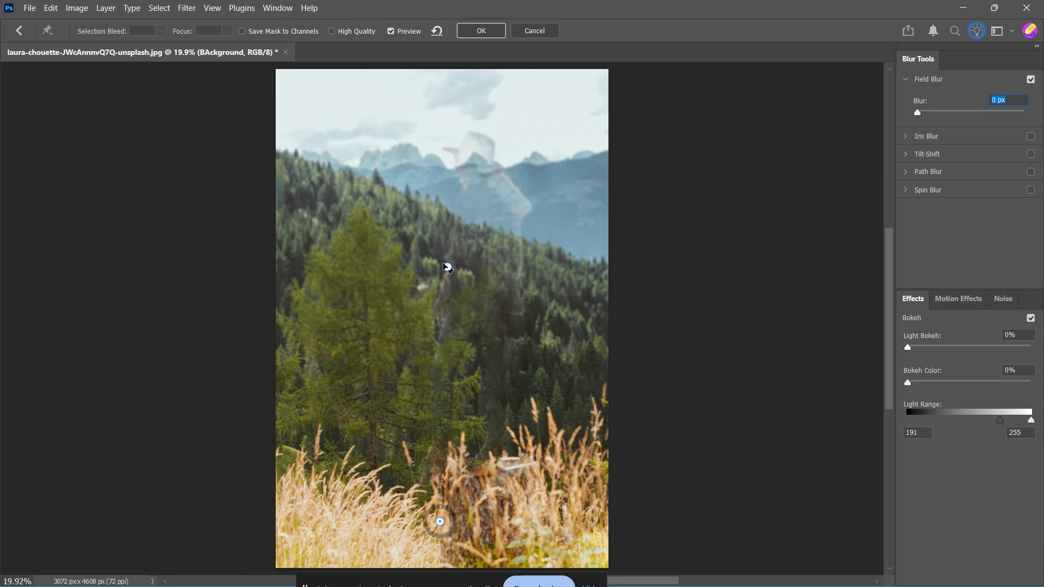
# Move the forest blur pin down beside the large tree, set its blur to 25 px, and apply the Field Blur.
pyautogui.moveTo(447, 267); pyautogui.dragTo(436, 303)
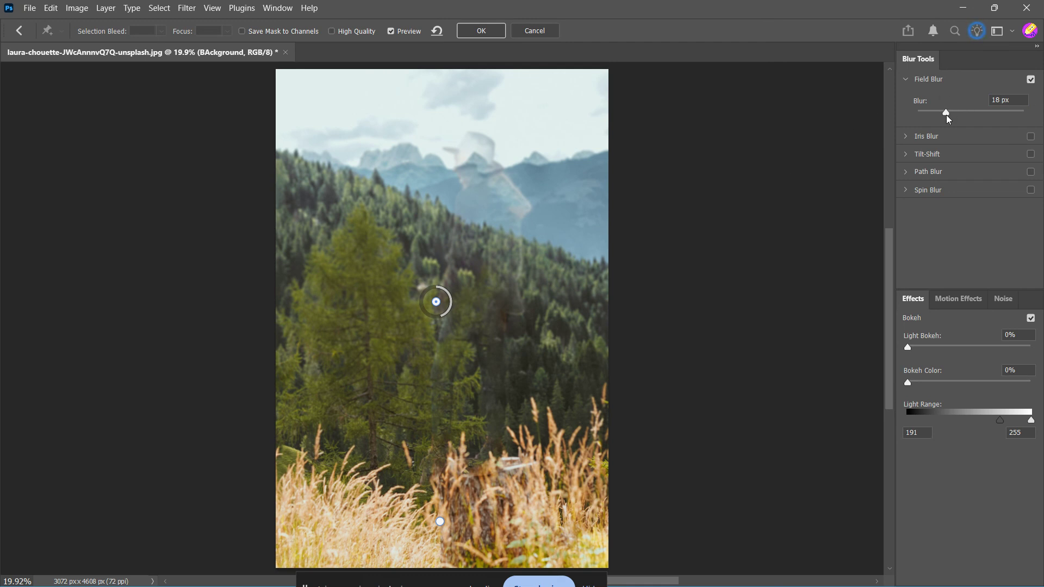
pyautogui.moveTo(948, 120); pyautogui.dragTo(951, 120)
pyautogui.click(951, 120)
pyautogui.moveTo(436, 302); pyautogui.dragTo(435, 349)
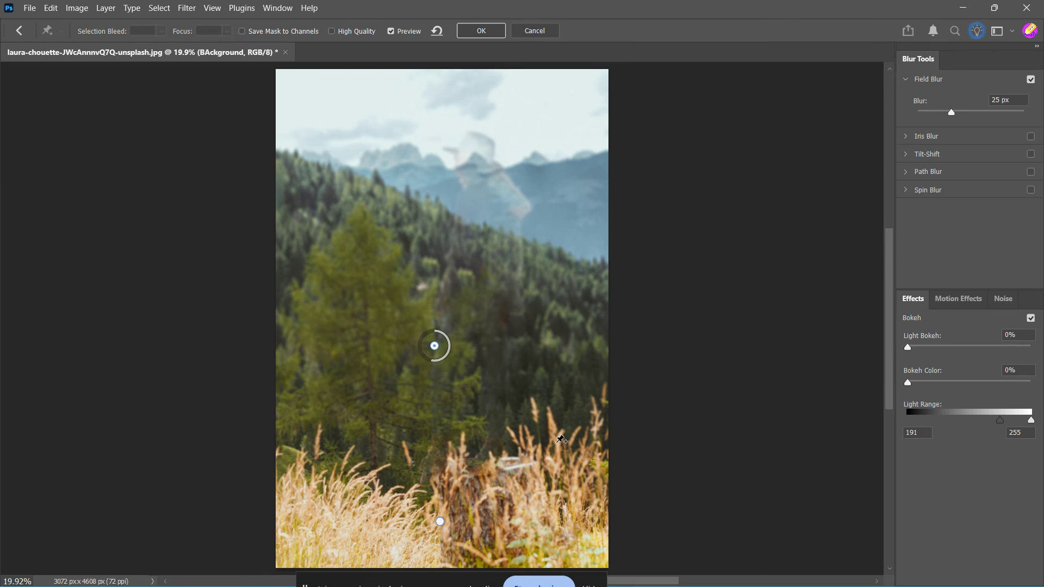
pyautogui.click(481, 32)
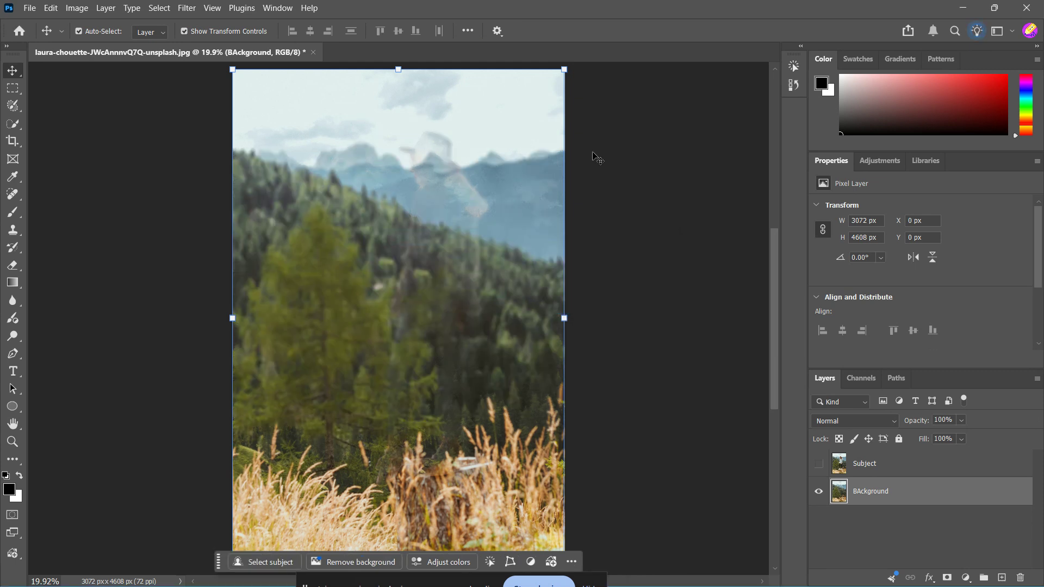
# Make the Subject layer visible again and select it.
pyautogui.click(819, 468)
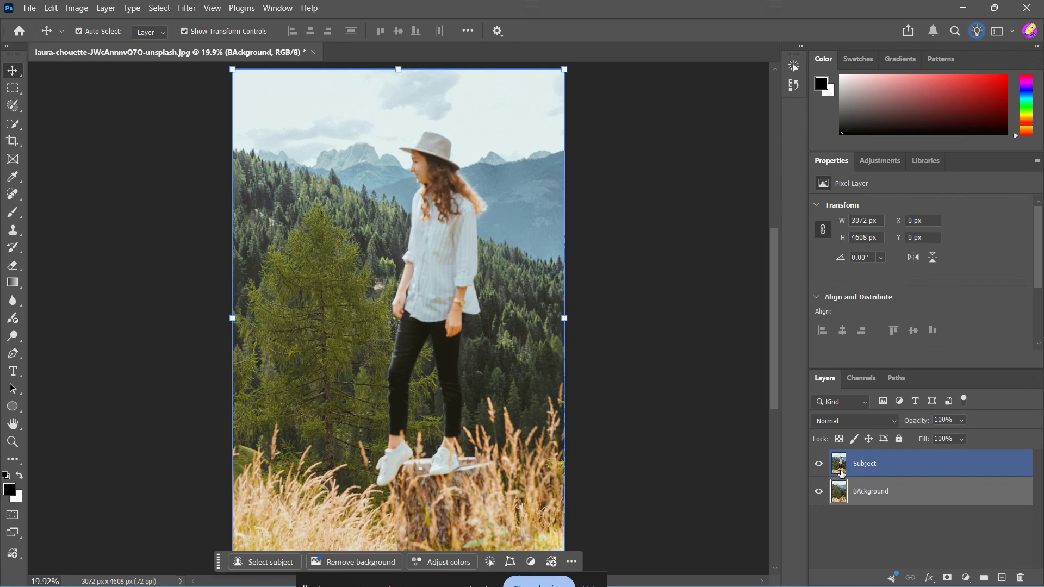
pyautogui.click(911, 458)
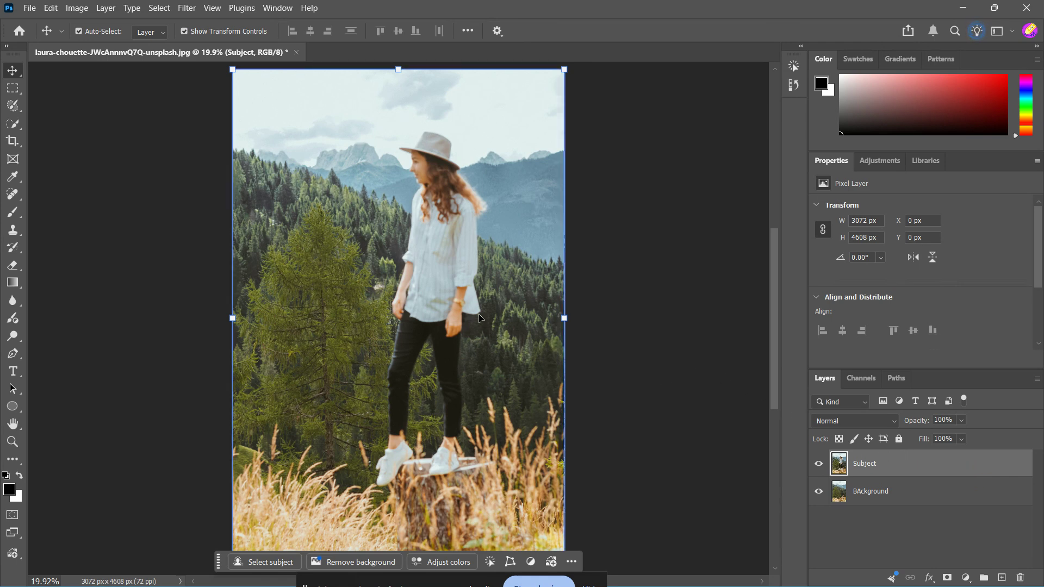
pyautogui.scroll(5, 479, 318)
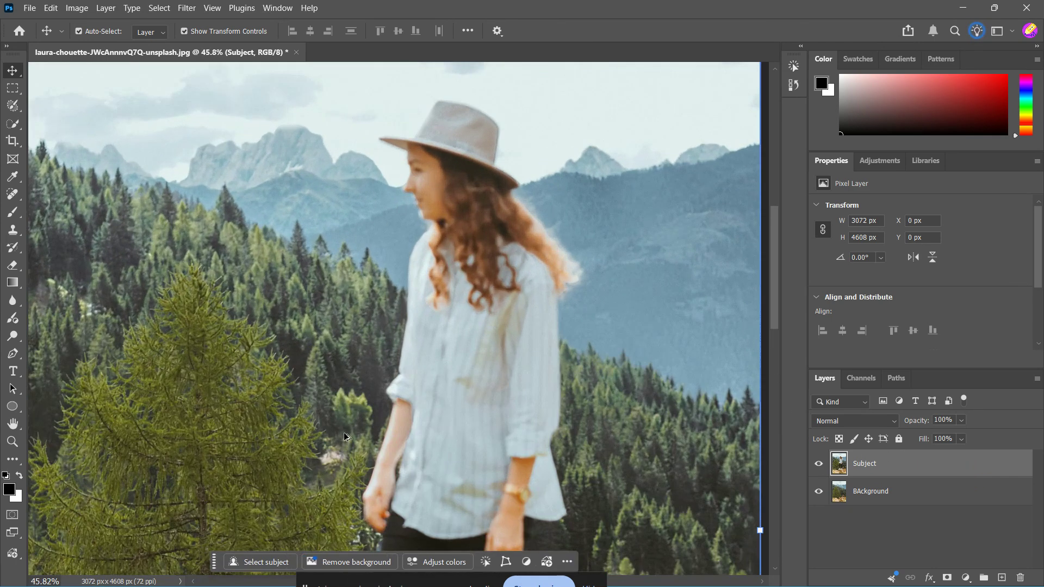
pyautogui.scroll(-5, 344, 436)
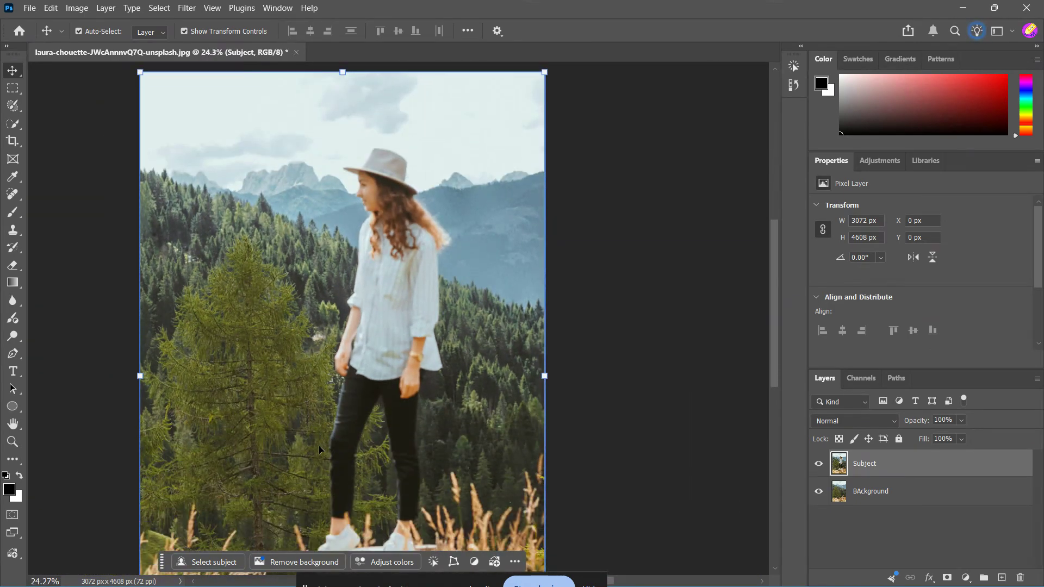
pyautogui.scroll(-2, 320, 449)
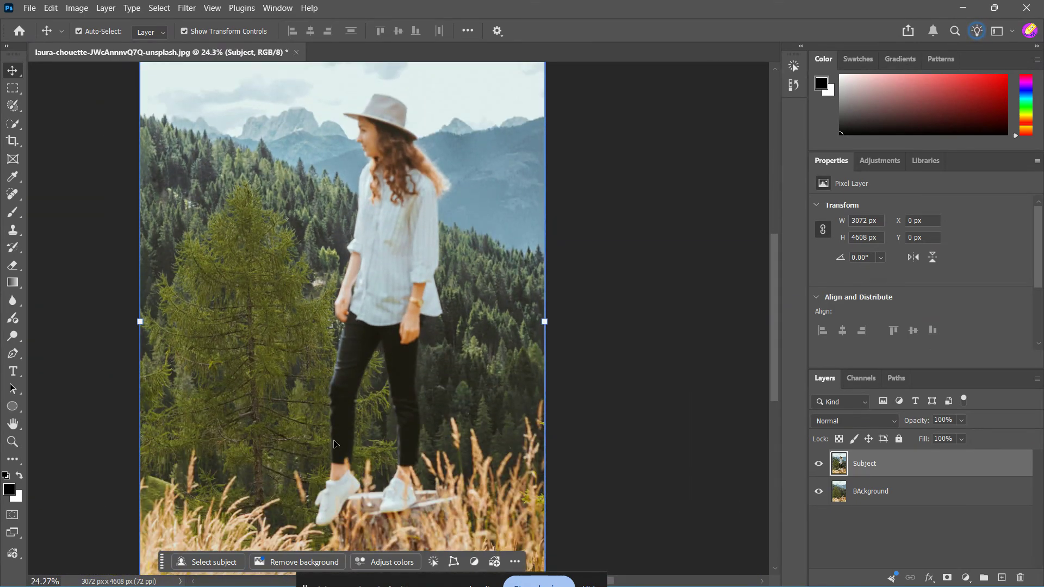
pyautogui.click(961, 421)
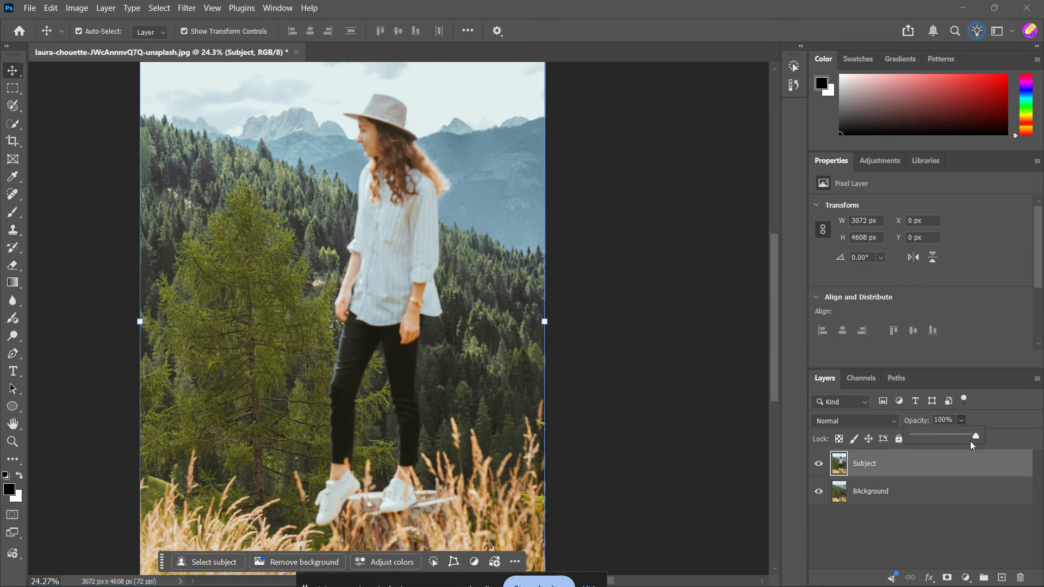
pyautogui.moveTo(976, 437)
pyautogui.mouseDown()
pyautogui.moveTo(949, 436)
pyautogui.moveTo(990, 436)
pyautogui.mouseUp()
pyautogui.click(665, 446)
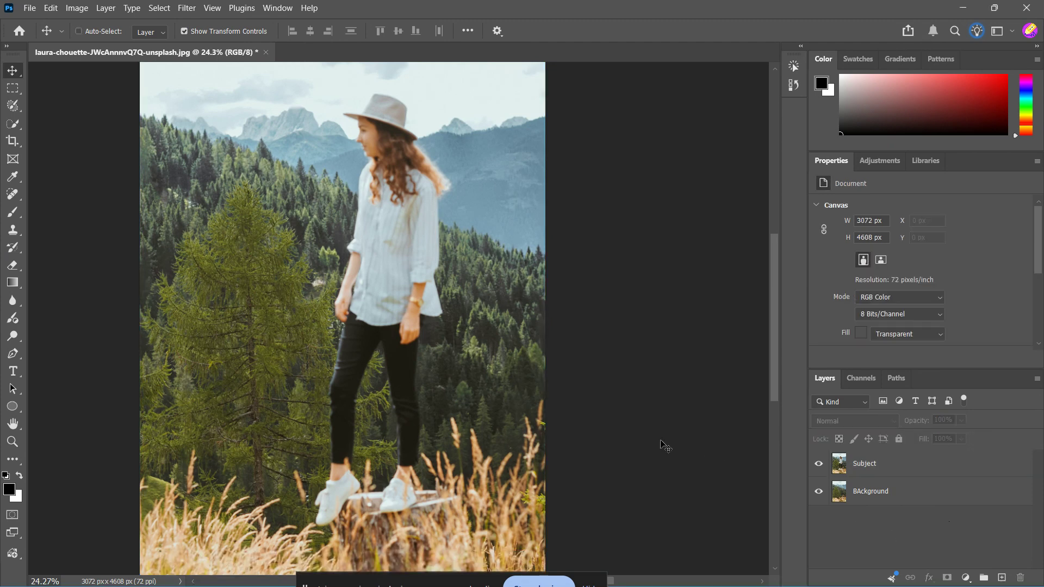
pyautogui.scroll(-2, 665, 445)
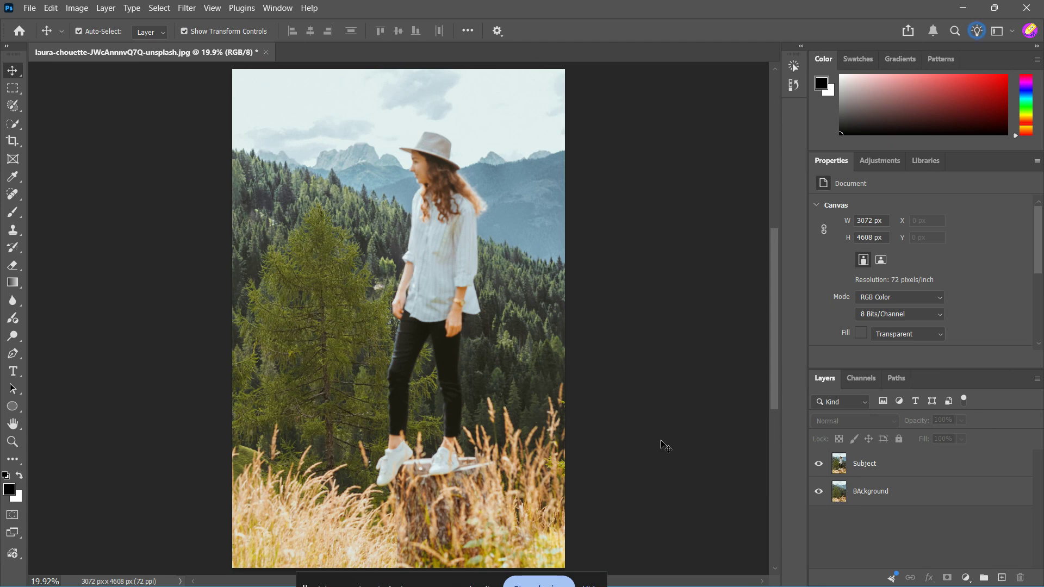
pyautogui.click(839, 402)
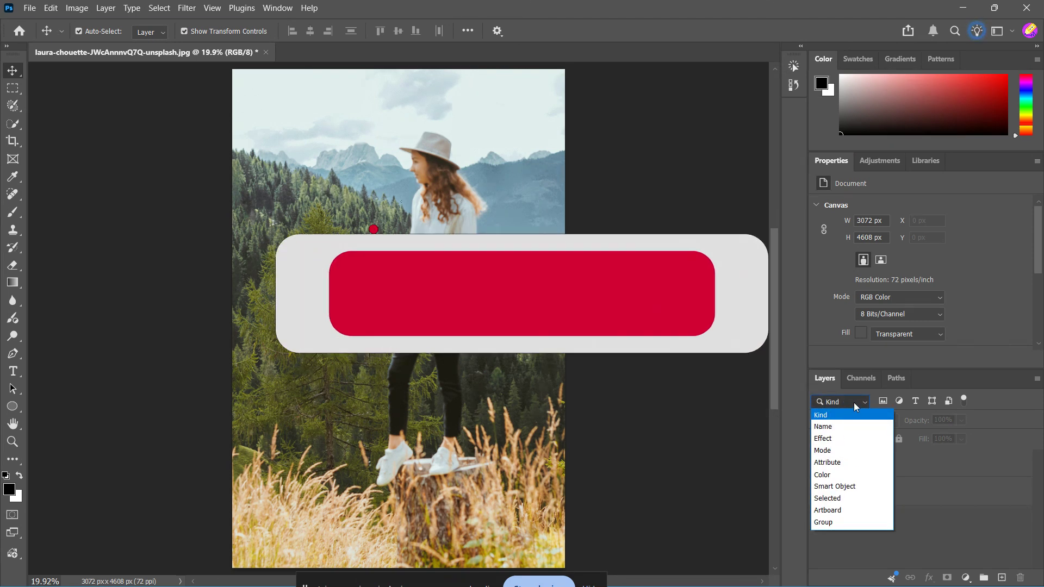
pyautogui.click(858, 415)
pyautogui.click(875, 469)
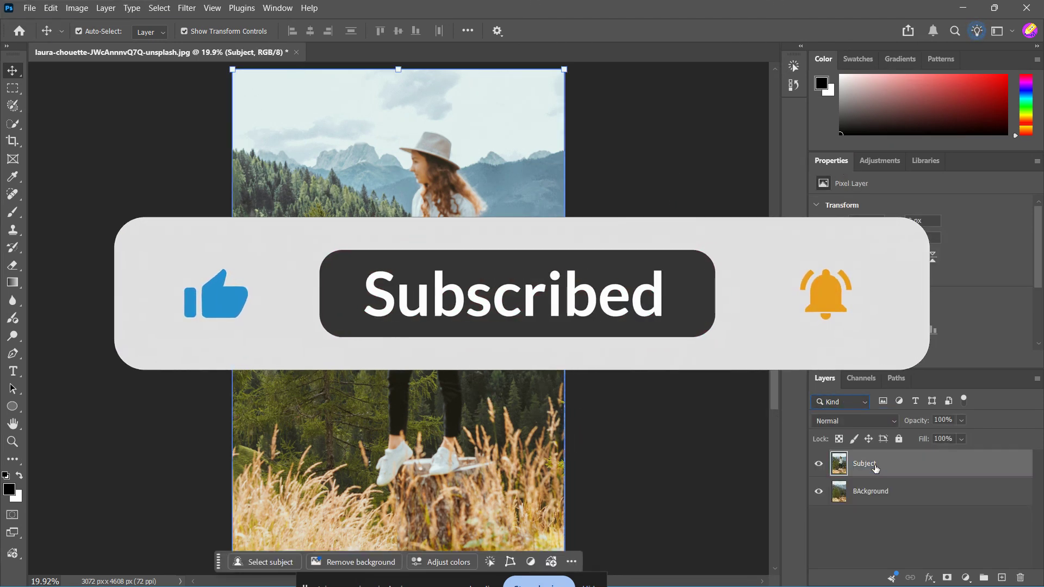
pyautogui.click(881, 486)
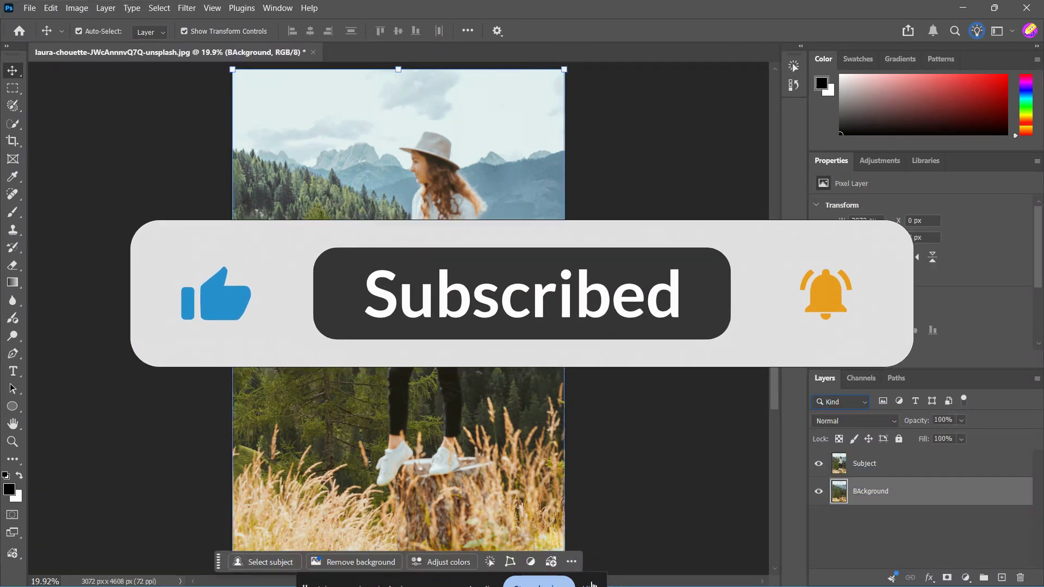